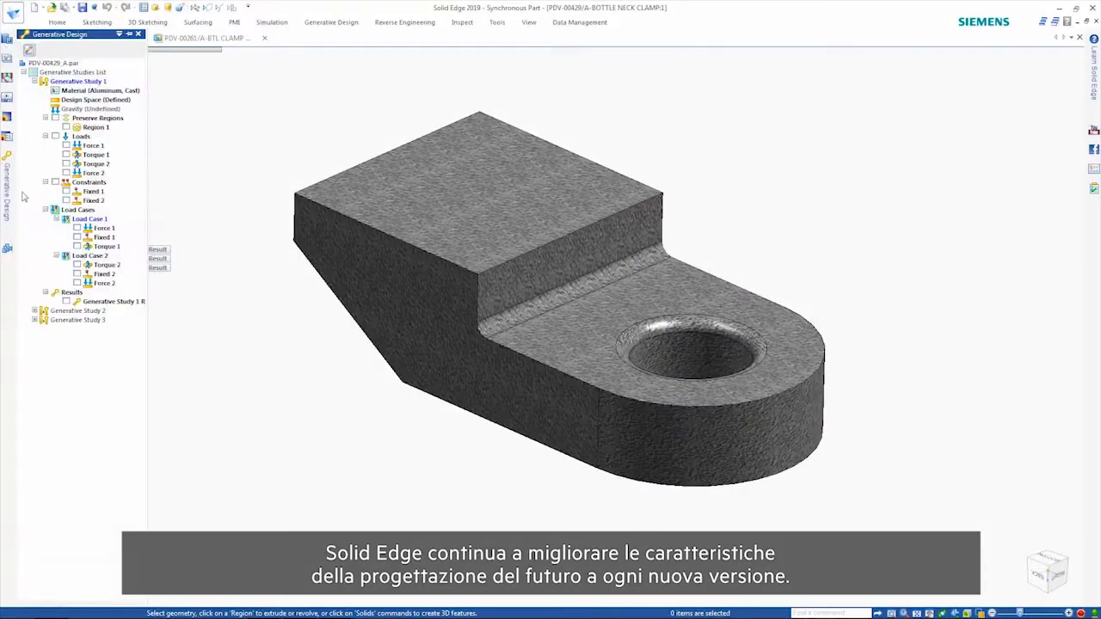
# Pin the Generative Design pane and display the Generative Study 1 result for the clamp.
pyautogui.click(128, 34)
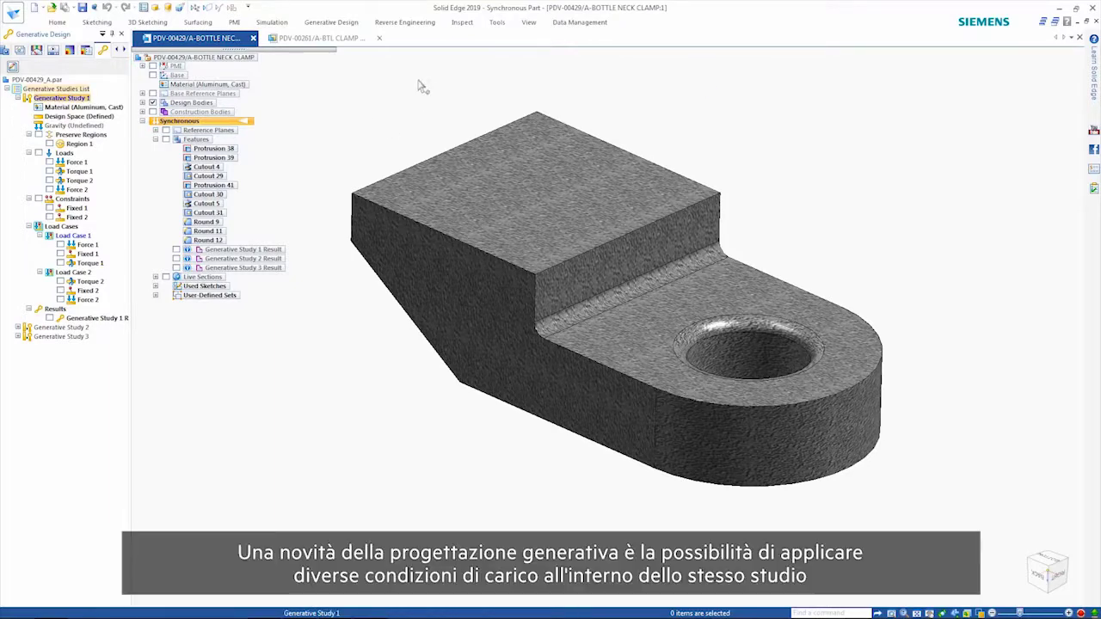
pyautogui.click(341, 21)
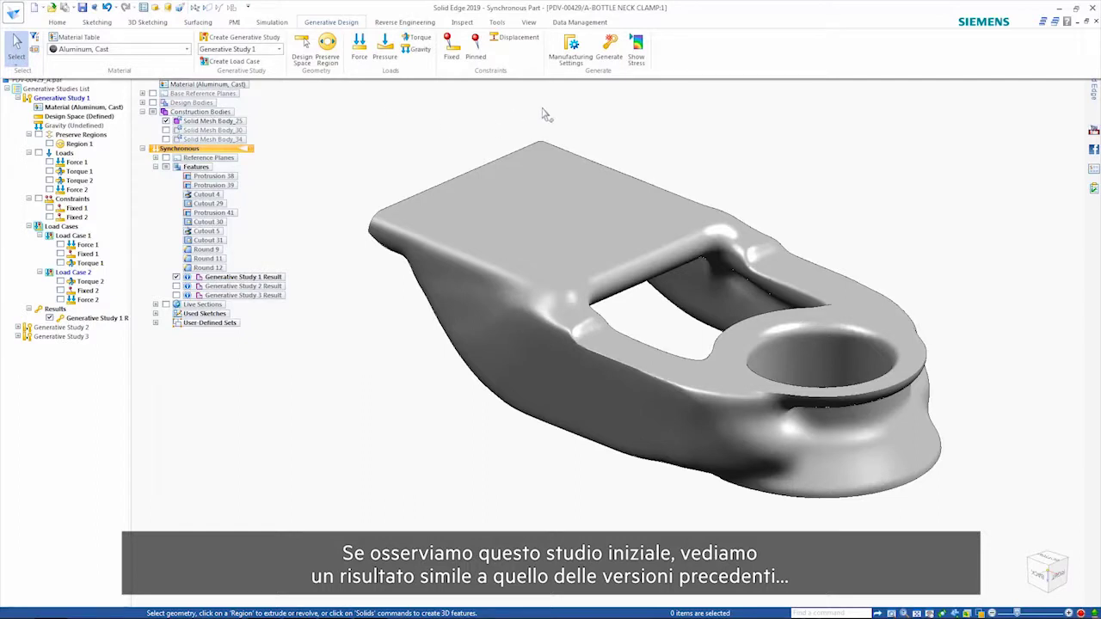
# Set the study's material spread to 45 in Manufacturing Settings and review the extrusion direction choices.
pyautogui.click(571, 59)
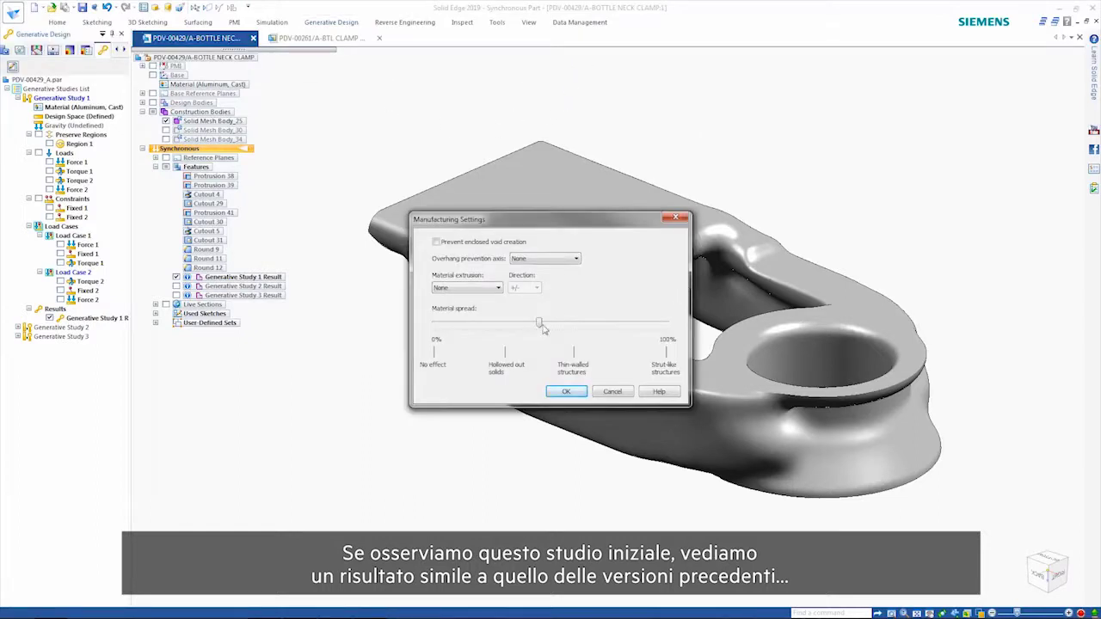
pyautogui.moveTo(543, 329); pyautogui.dragTo(540, 327)
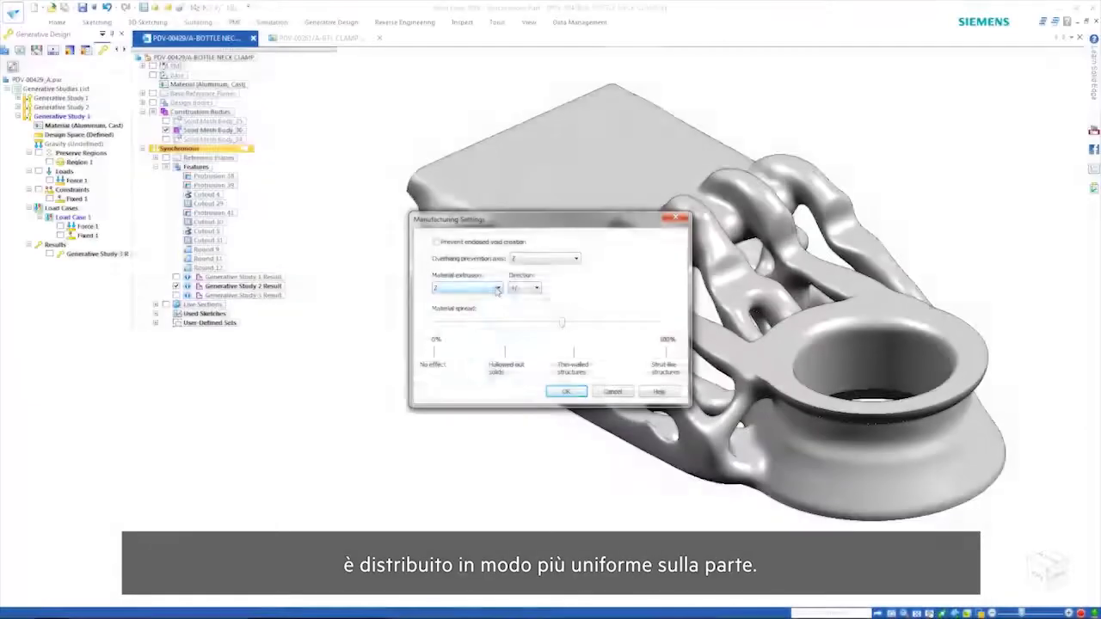
pyautogui.click(497, 290)
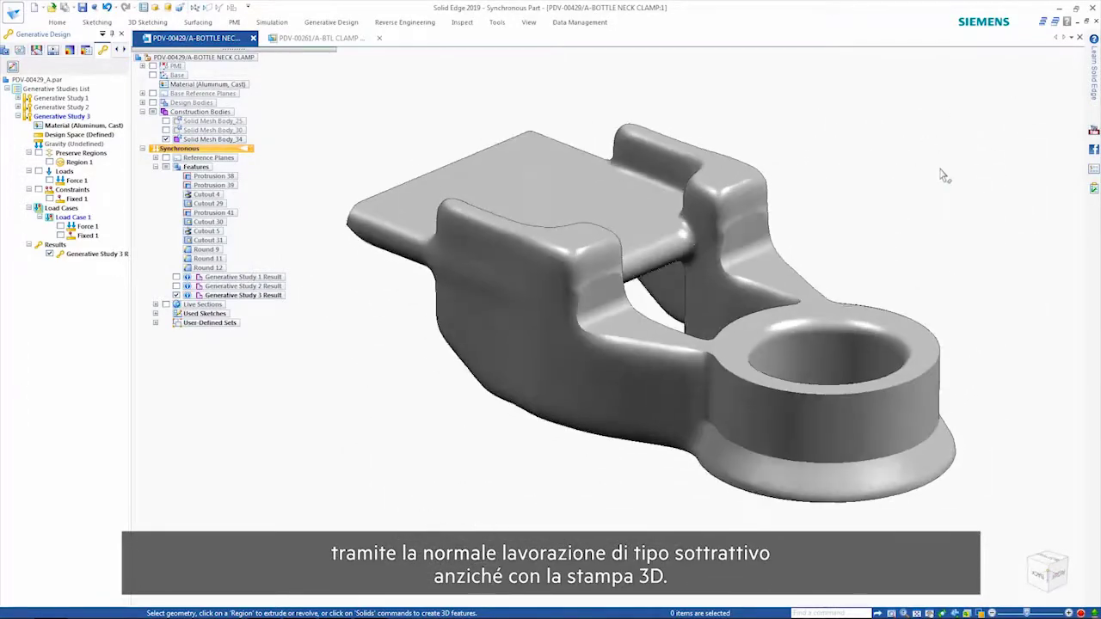
# Show the Study 3 stress map, then automatically identify regions on the copied mesh body.
pyautogui.click(376, 39)
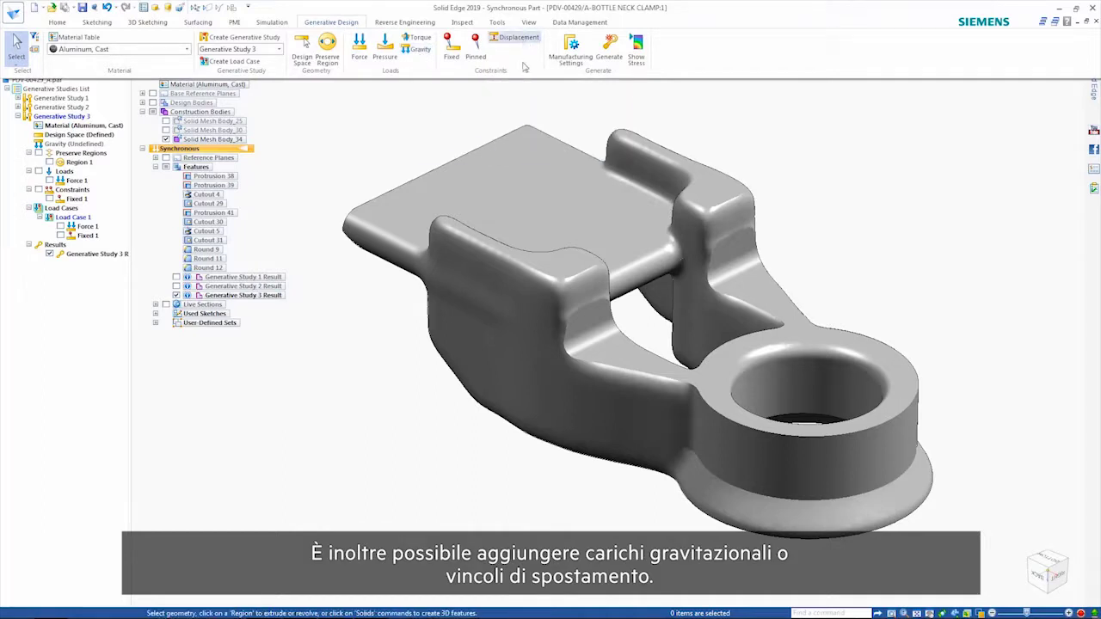
pyautogui.click(610, 55)
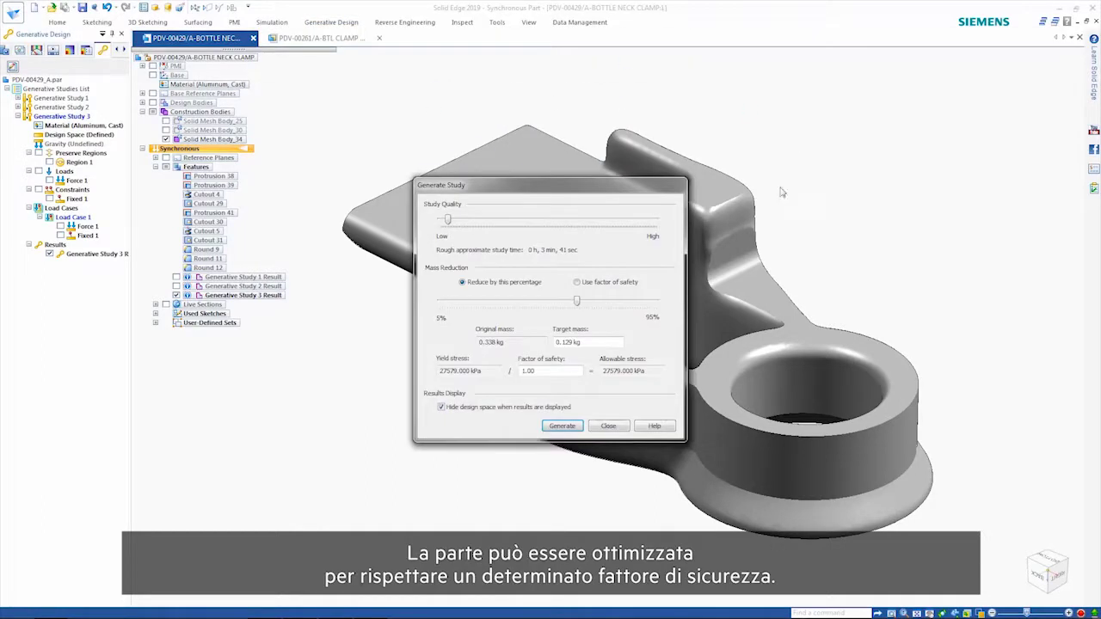
pyautogui.click(608, 426)
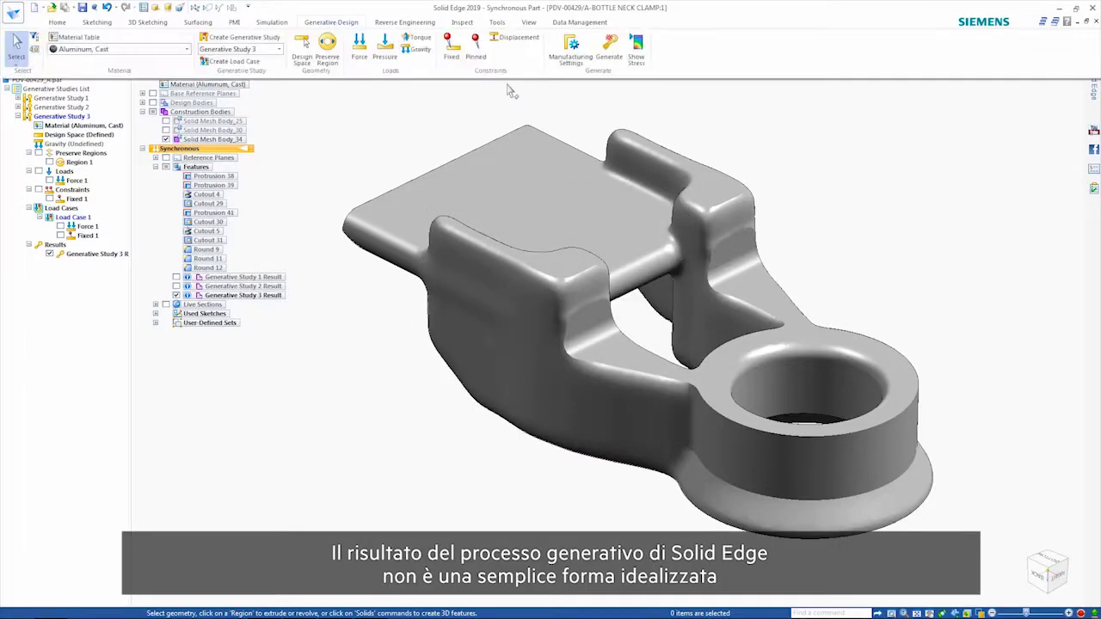
pyautogui.click(639, 52)
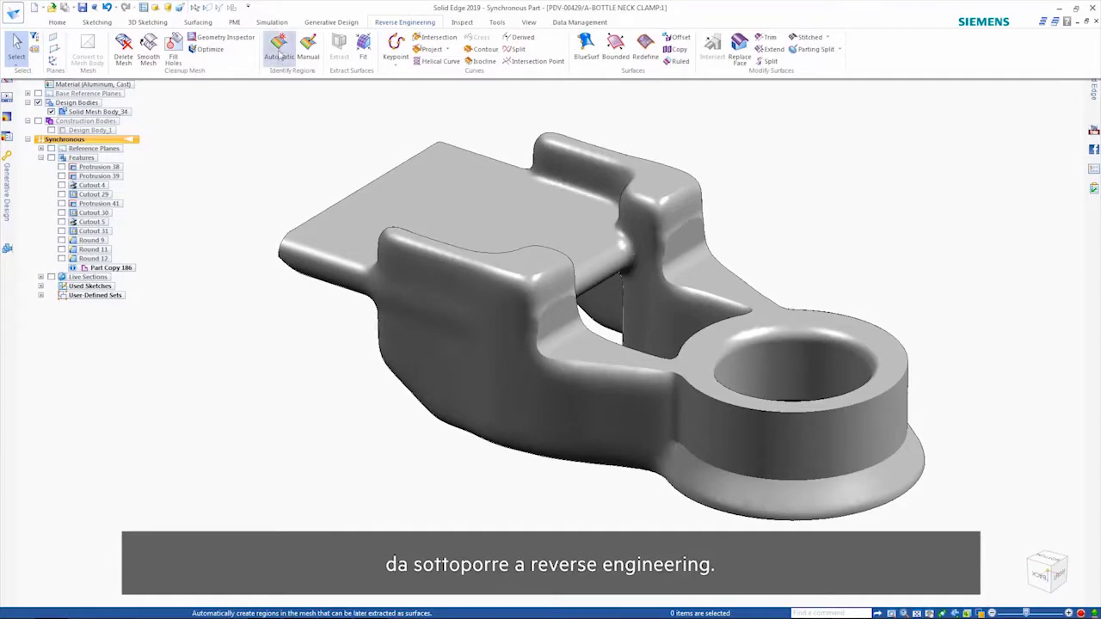
pyautogui.click(280, 54)
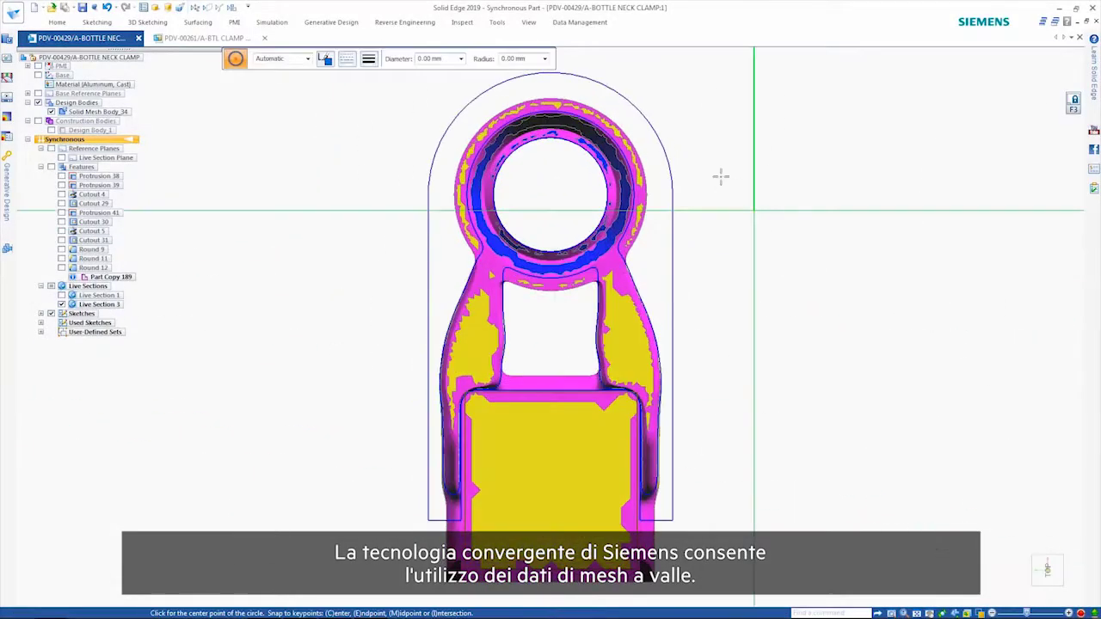
# Sketch a circle on the clamp's underside and cut it through to widen the bore.
pyautogui.click(552, 193)
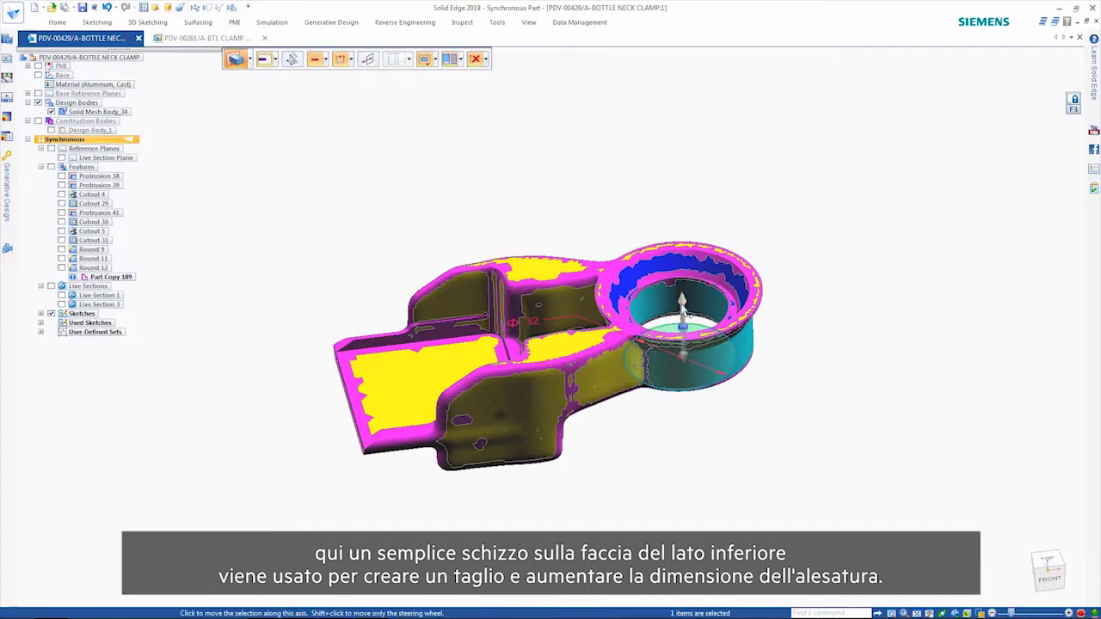
pyautogui.click(674, 202)
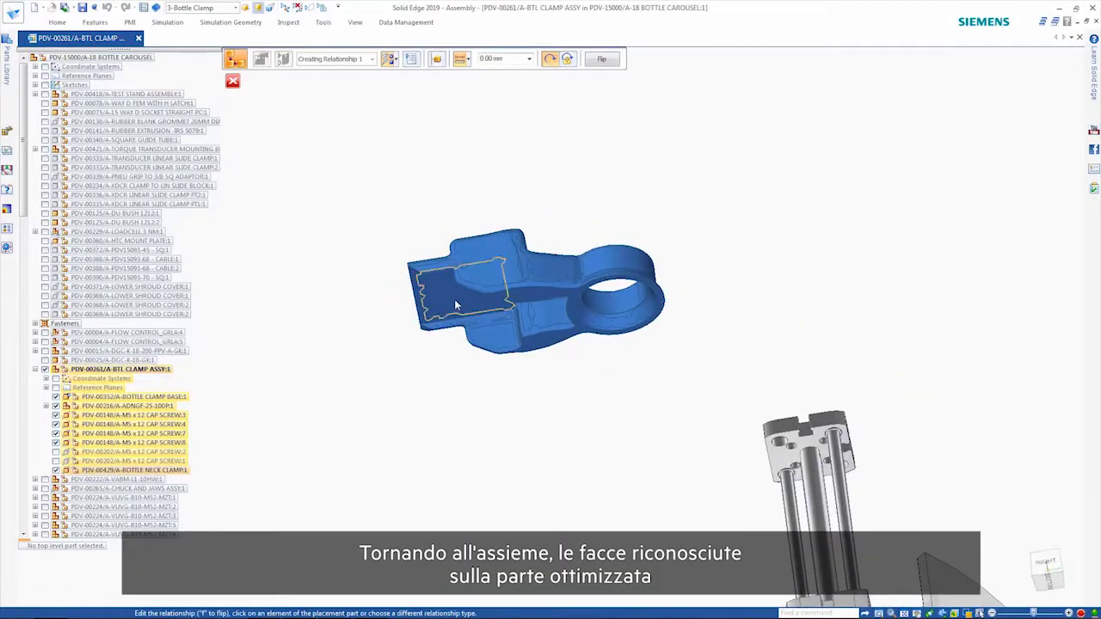
# Mate the optimized clamp's face to the column's bowl face.
pyautogui.click(454, 300)
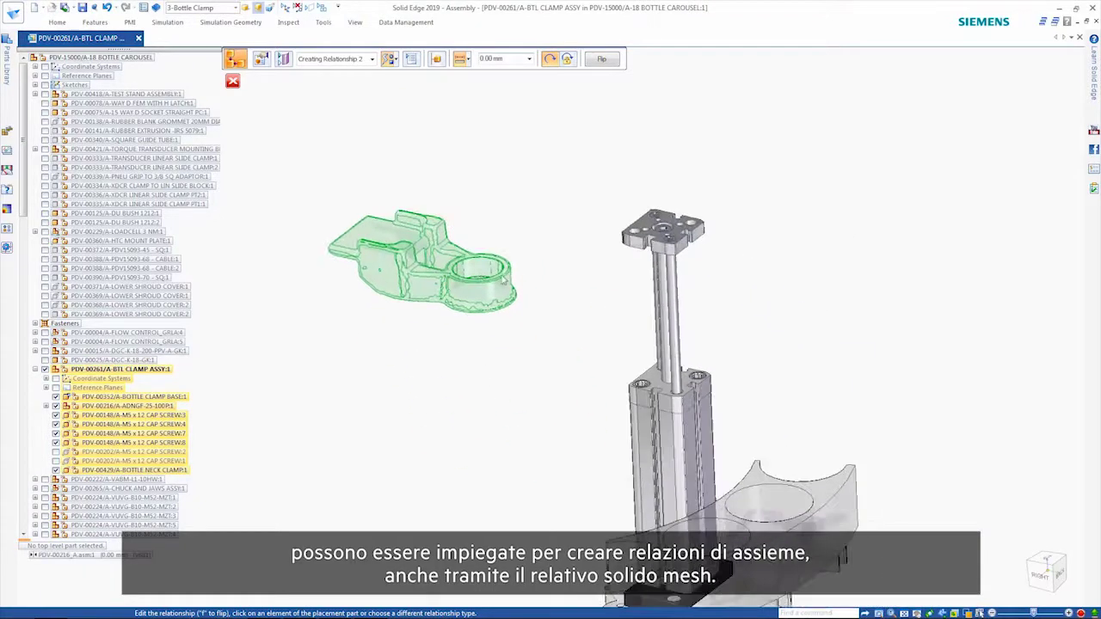
pyautogui.click(764, 502)
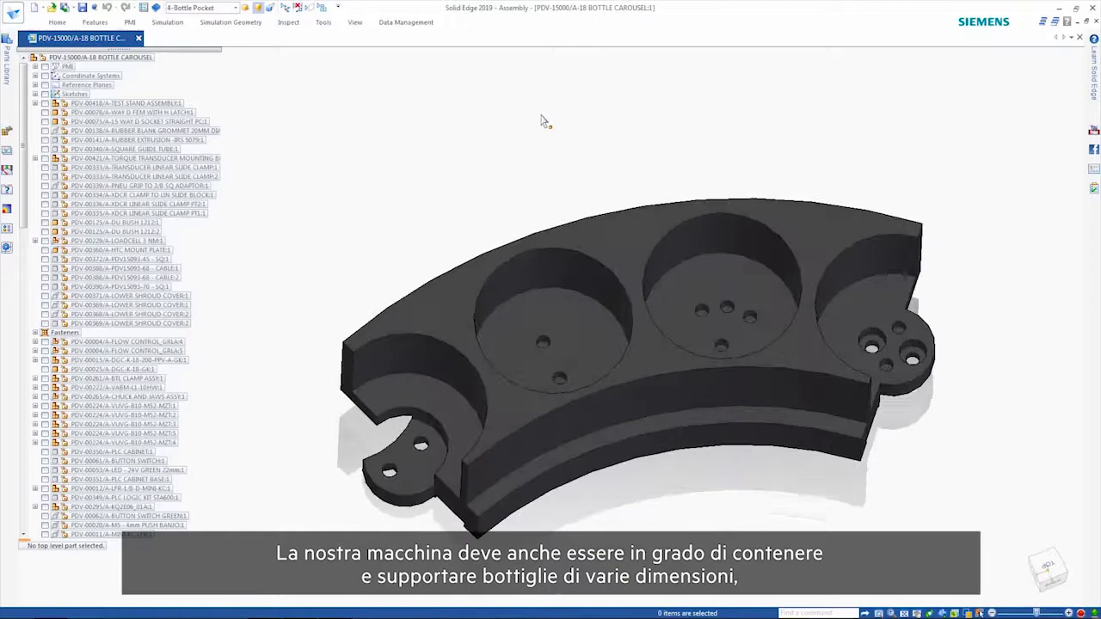
# Measure the carousel pocket circle's diameter as 56.3.
pyautogui.click(288, 21)
pyautogui.click(21, 47)
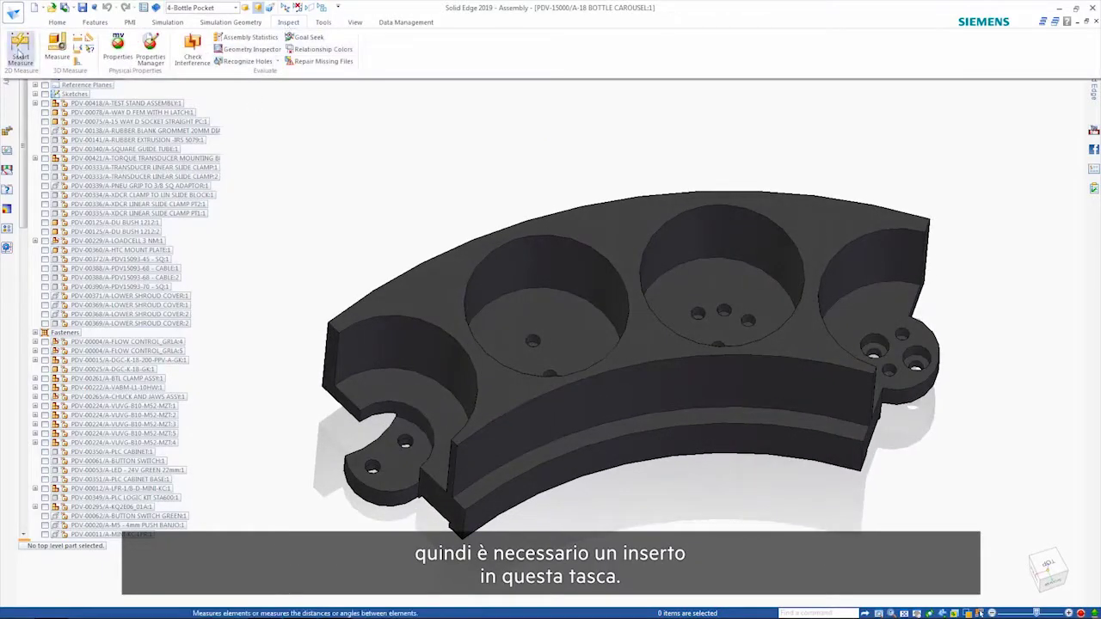
pyautogui.click(576, 245)
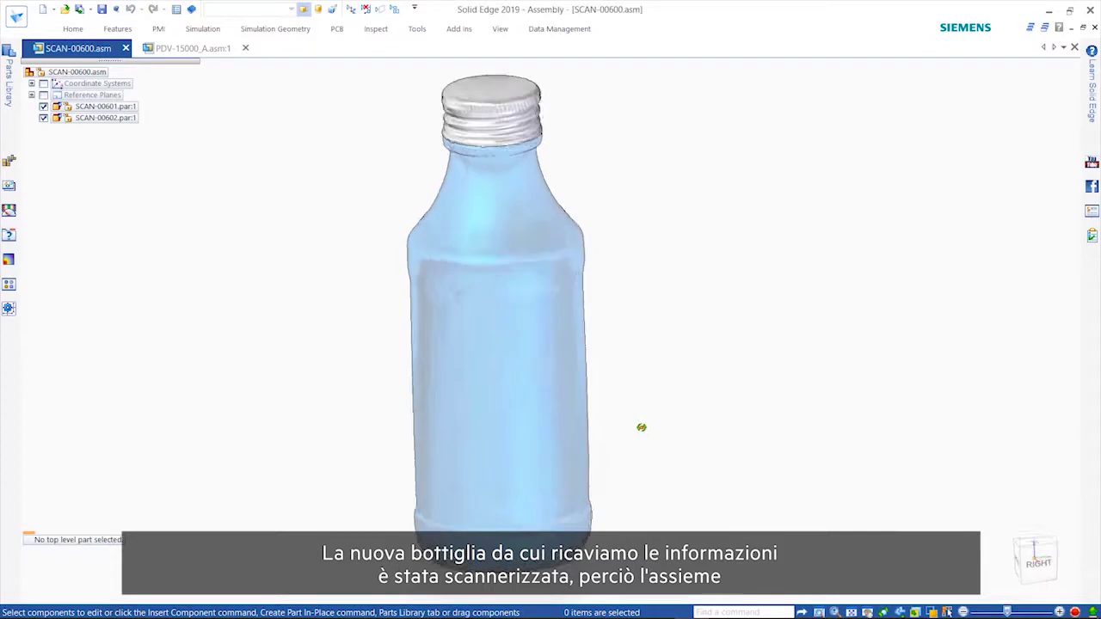
# Orbit and zoom the scanned bottle in SCAN-00600.asm to a tilted view.
pyautogui.moveTo(641, 427); pyautogui.dragTo(317, 340, button='middle')
pyautogui.scroll(5, 317, 340)
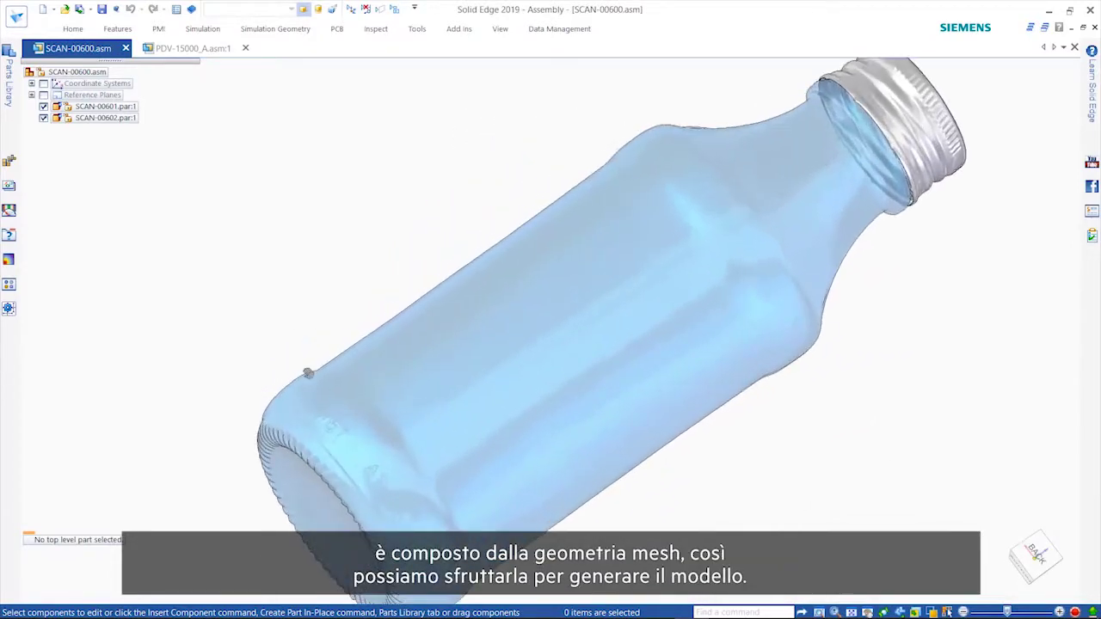
pyautogui.moveTo(318, 267); pyautogui.dragTo(308, 269, button='middle')
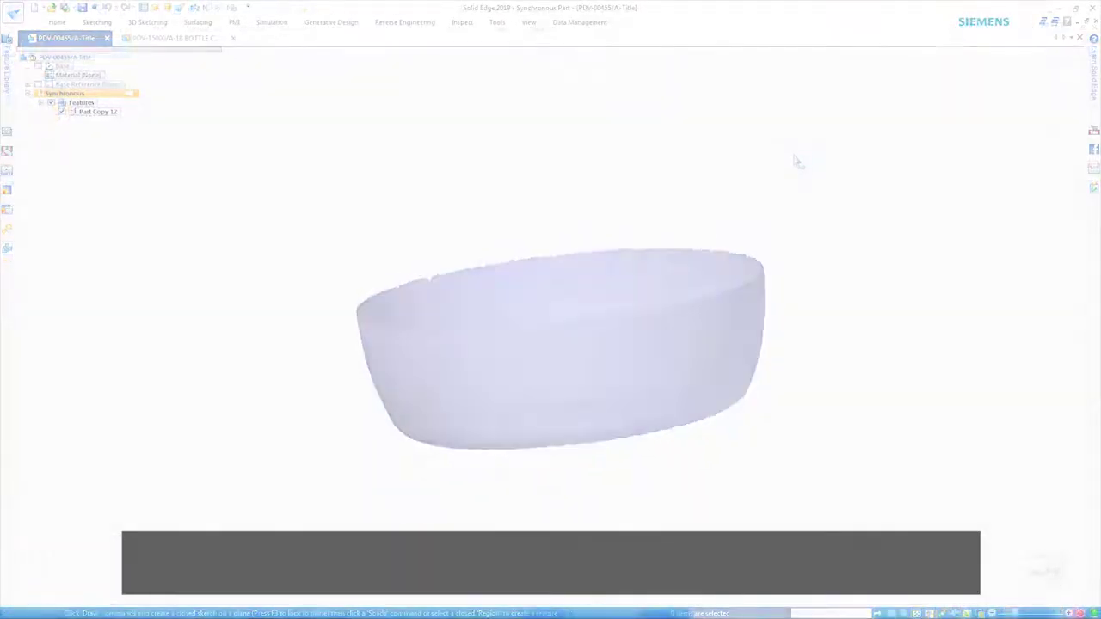
# Box-select the unwanted embossed-lettering facets on the bowl mesh for removal.
pyautogui.moveTo(799, 162); pyautogui.dragTo(989, 315, button='middle')
pyautogui.scroll(5, 861, 244)
pyautogui.scroll(-3, 644, 386)
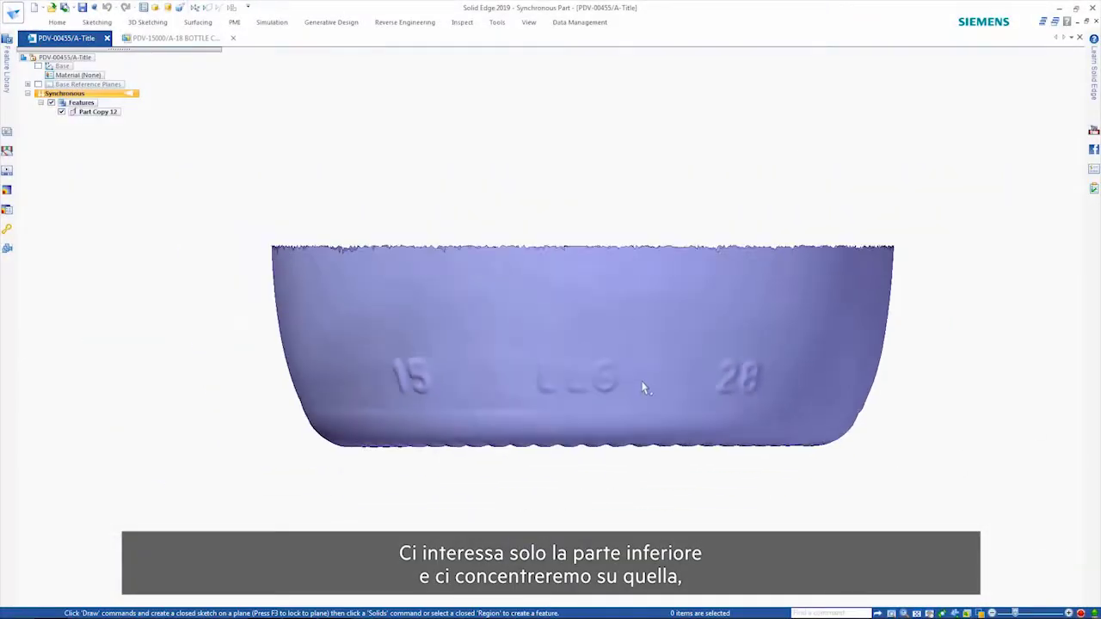
pyautogui.click(410, 24)
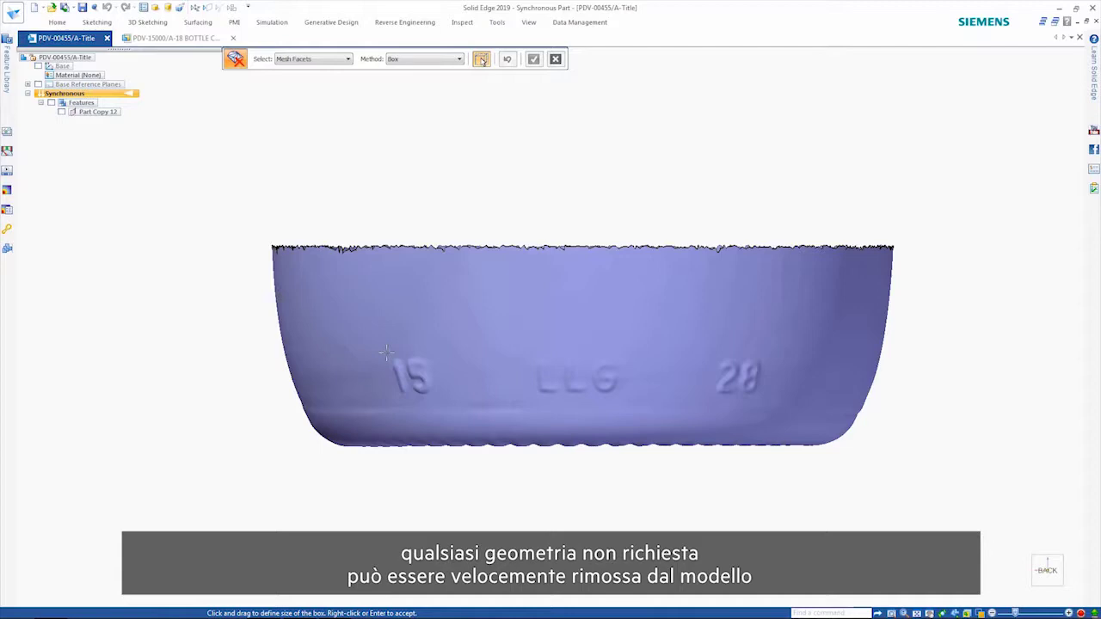
pyautogui.click(765, 397)
pyautogui.moveTo(765, 398); pyautogui.dragTo(422, 303, button='middle')
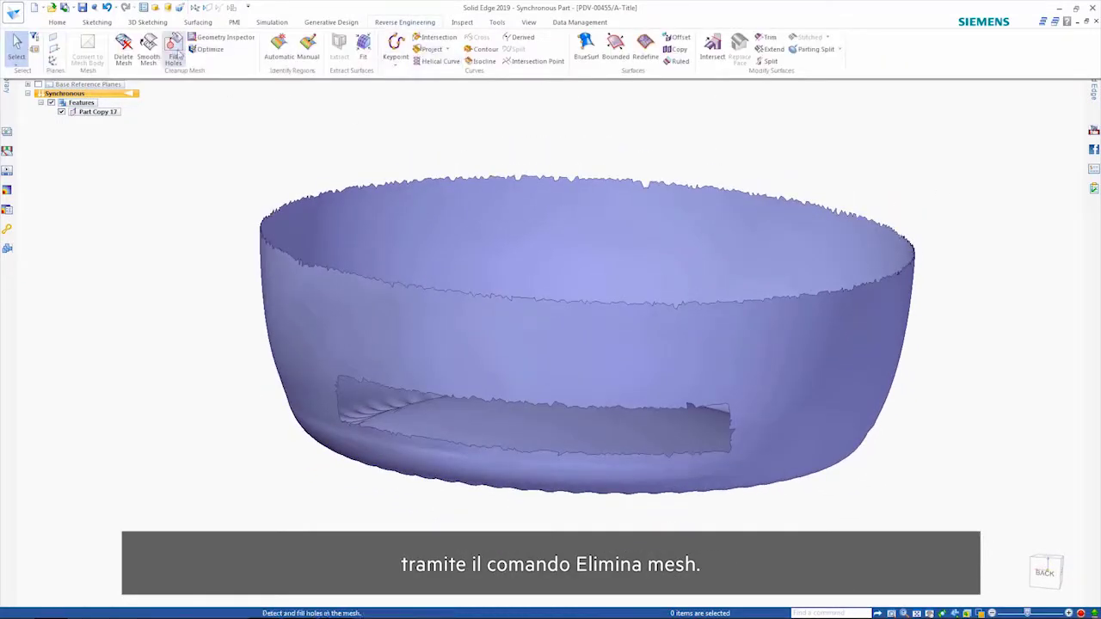
# Fill the mesh hole, then smooth the mesh with factor 100 and 200 iterations.
pyautogui.click(317, 221)
pyautogui.click(412, 61)
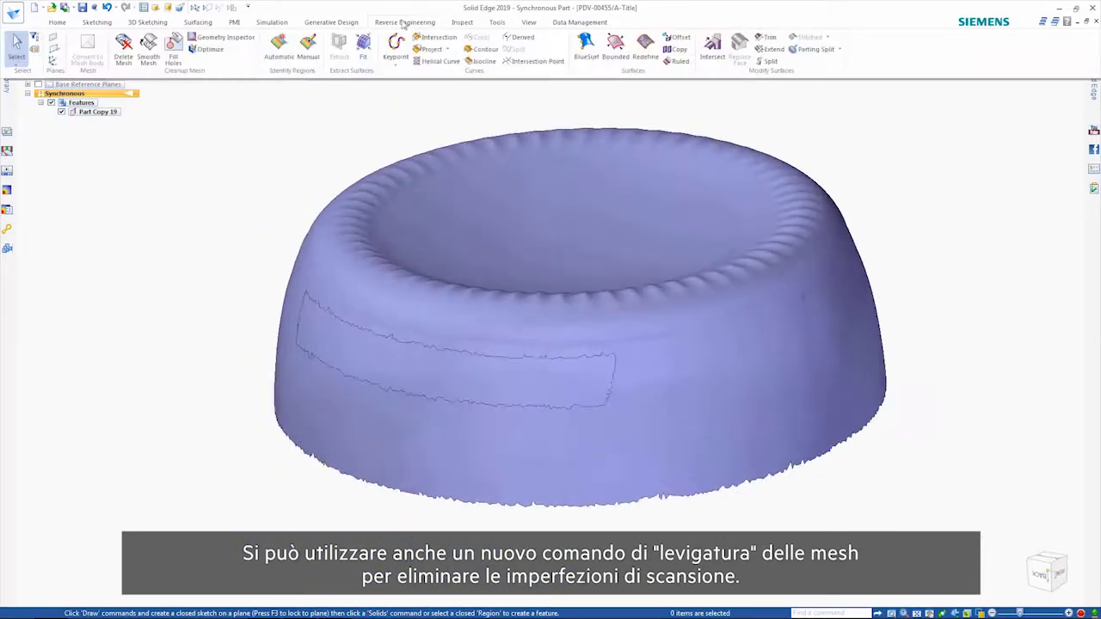
pyautogui.click(878, 194)
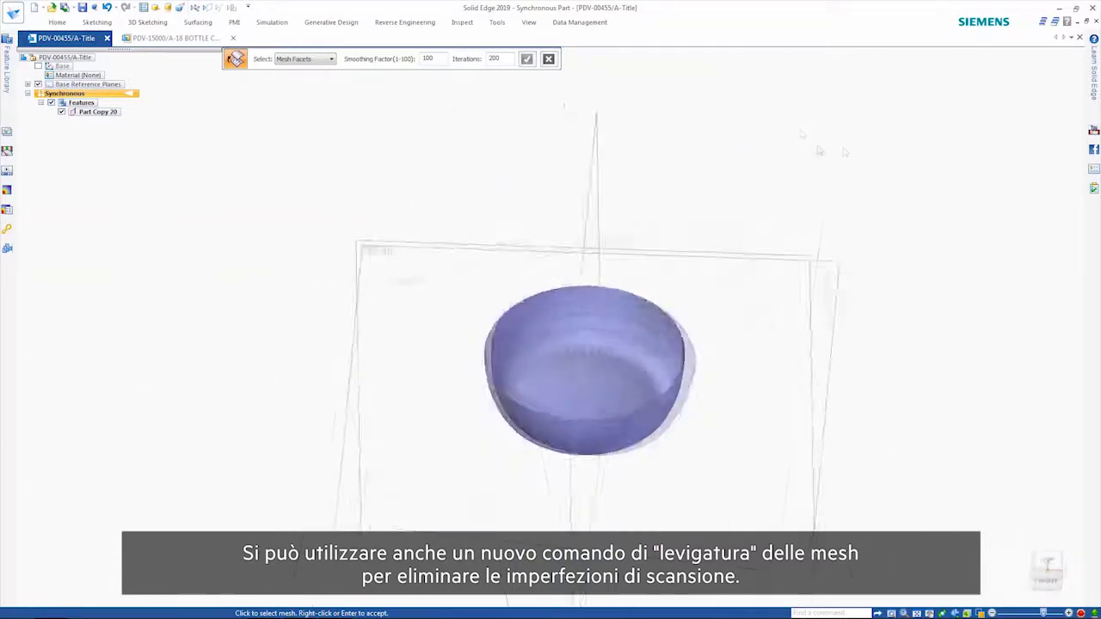
pyautogui.rightClick(821, 148)
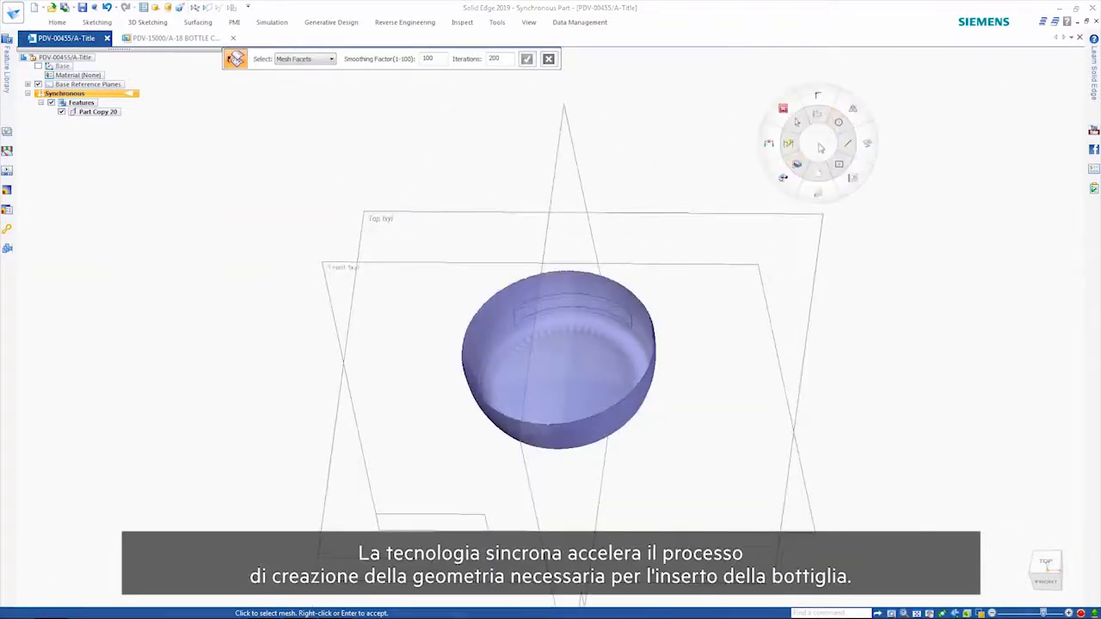
# Sketch a 56 mm circle on the Top plane around the scan and extrude it.
pyautogui.click(379, 219)
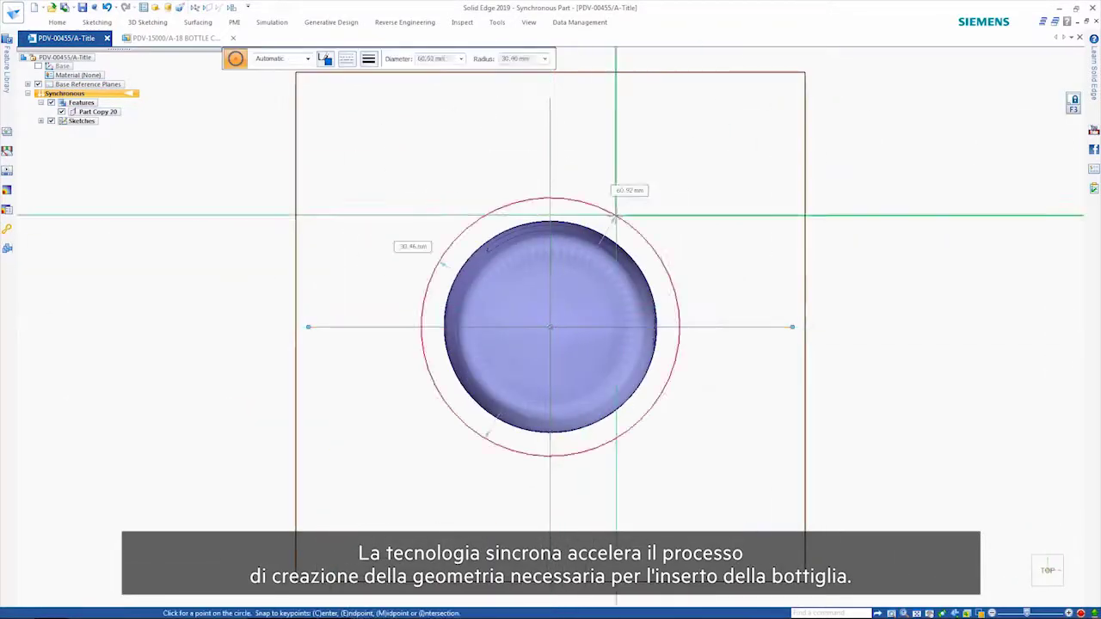
pyautogui.click(614, 215)
pyautogui.moveTo(351, 120); pyautogui.dragTo(688, 361, button='middle')
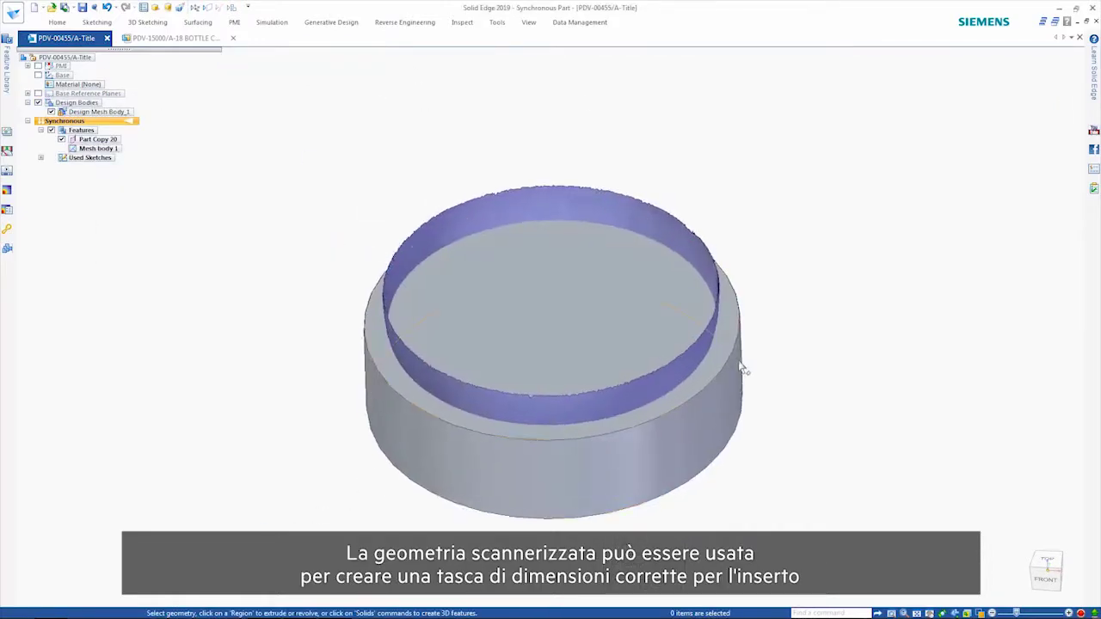
# Convert the cylinder to a mesh, Boolean-subtract the scan, and assign ABS plastic.
pyautogui.click(57, 21)
pyautogui.click(560, 51)
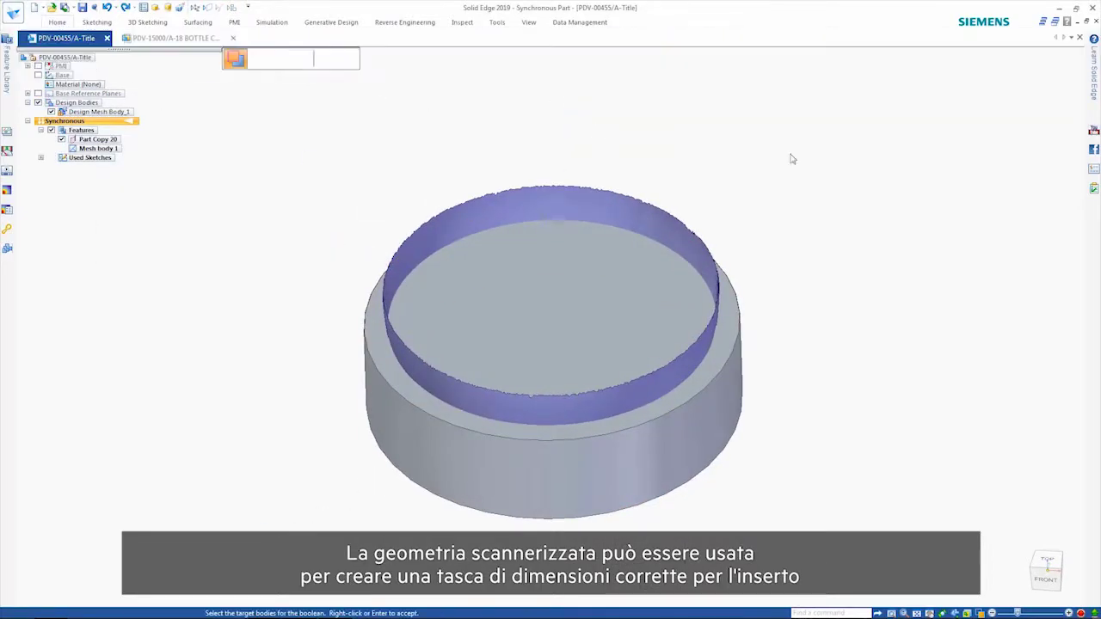
pyautogui.rightClick(791, 159)
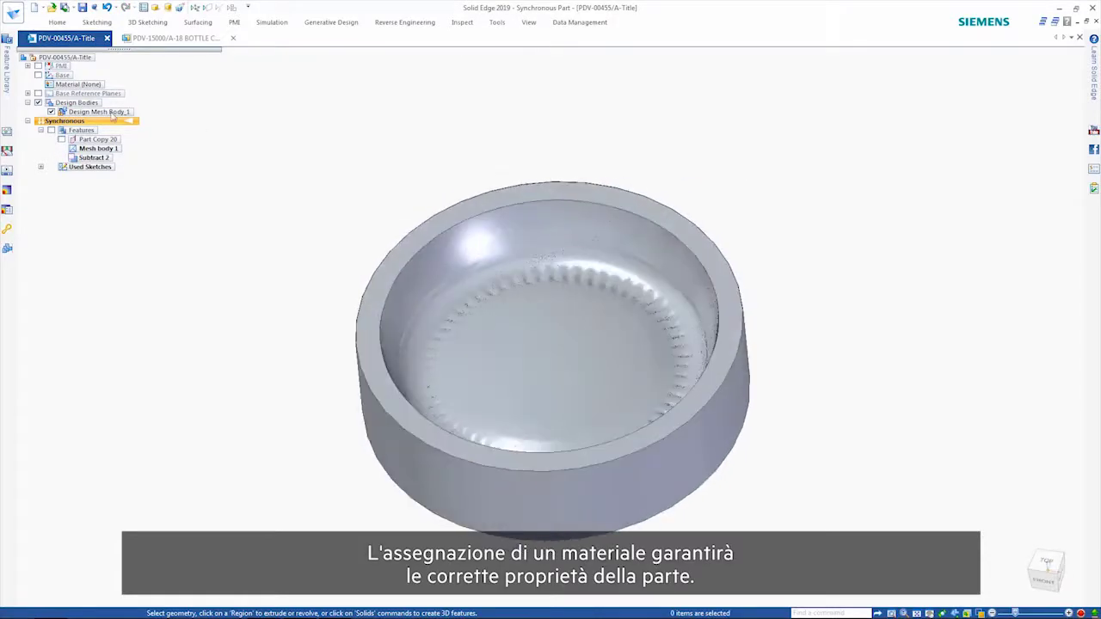
pyautogui.doubleClick(85, 91)
pyautogui.click(370, 251)
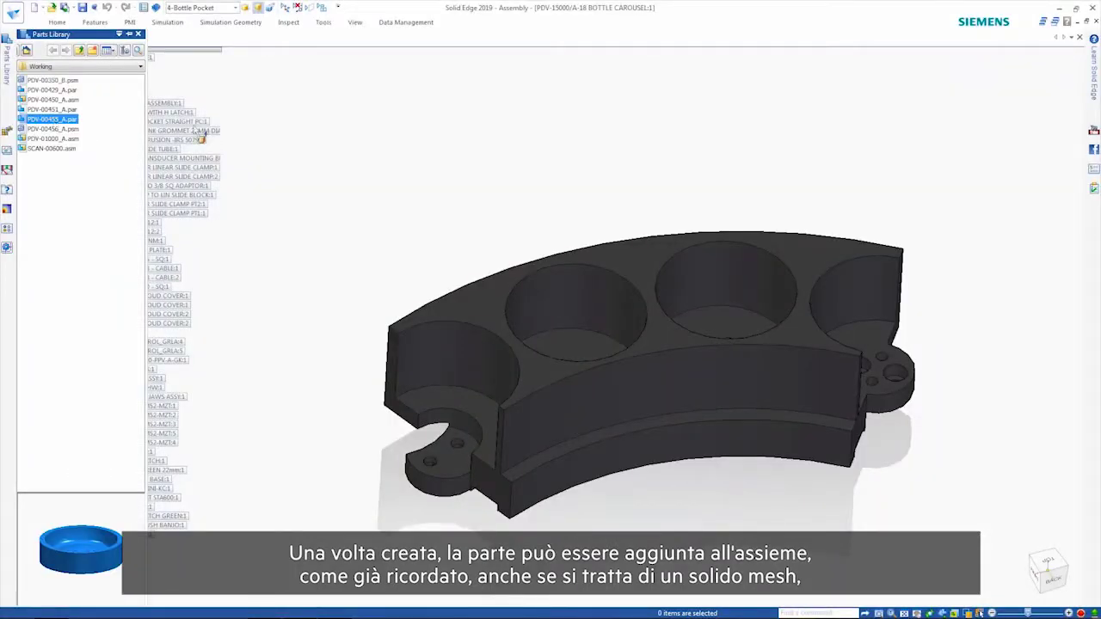
# Place the red insert into the carousel assembly, mate it into a pocket, and pick its front face.
pyautogui.moveTo(574, 100); pyautogui.dragTo(574, 102)
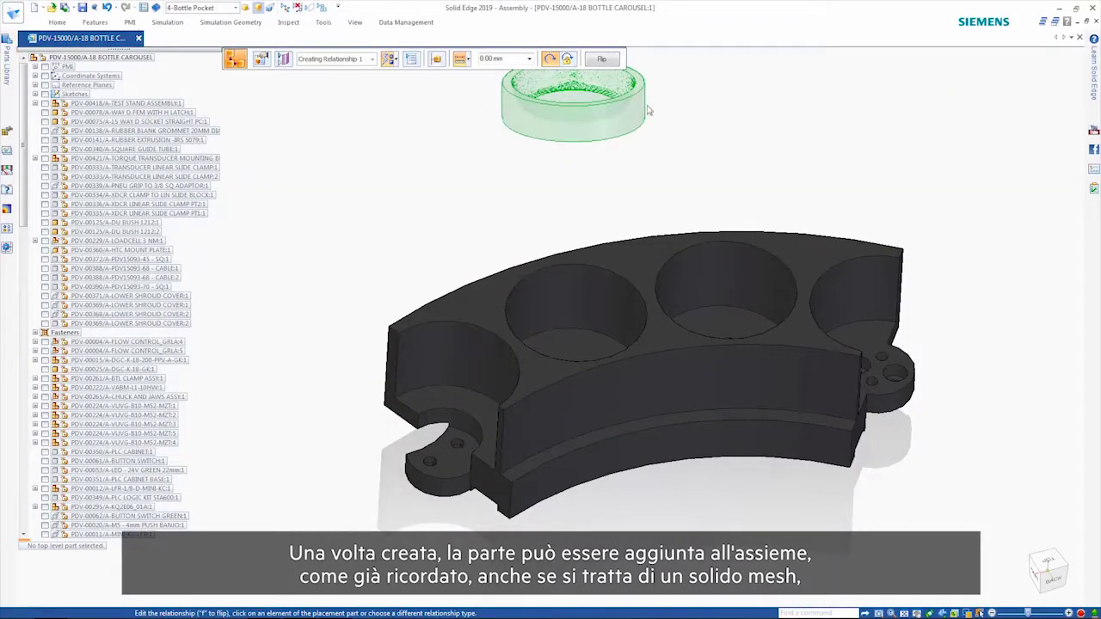
pyautogui.click(689, 231)
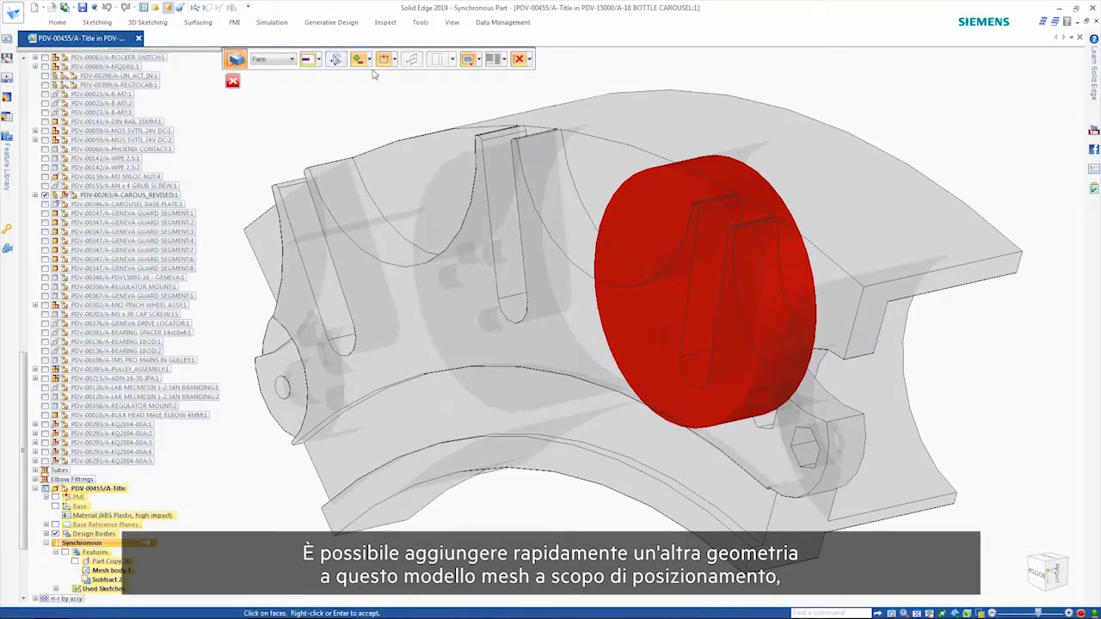
pyautogui.click(675, 219)
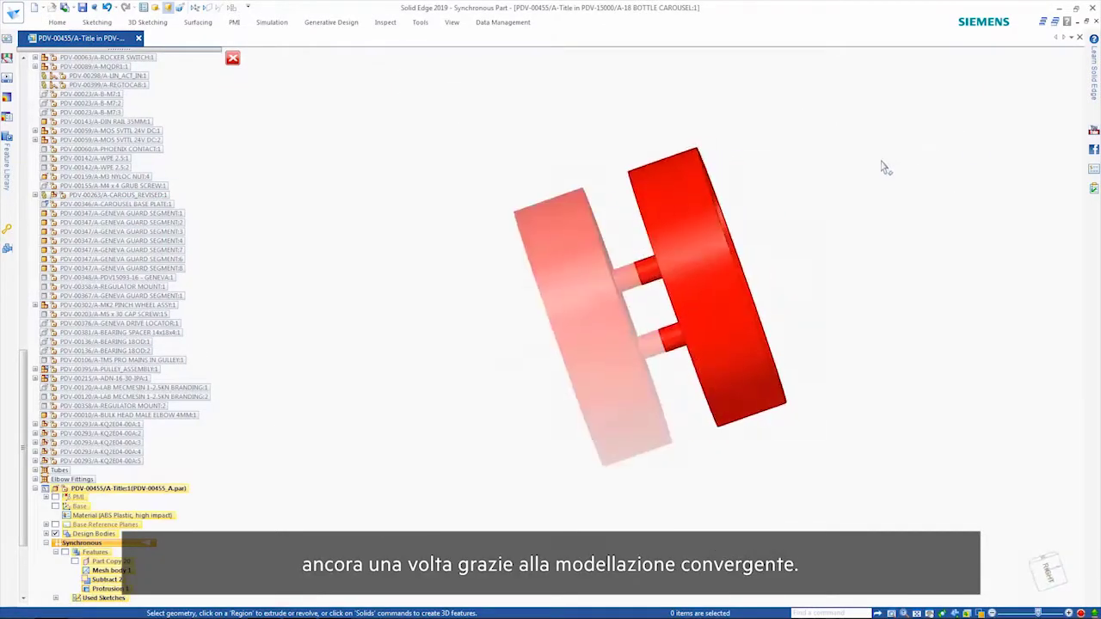
# Round the insert's rim edge chain and move the peg end faces.
pyautogui.click(57, 21)
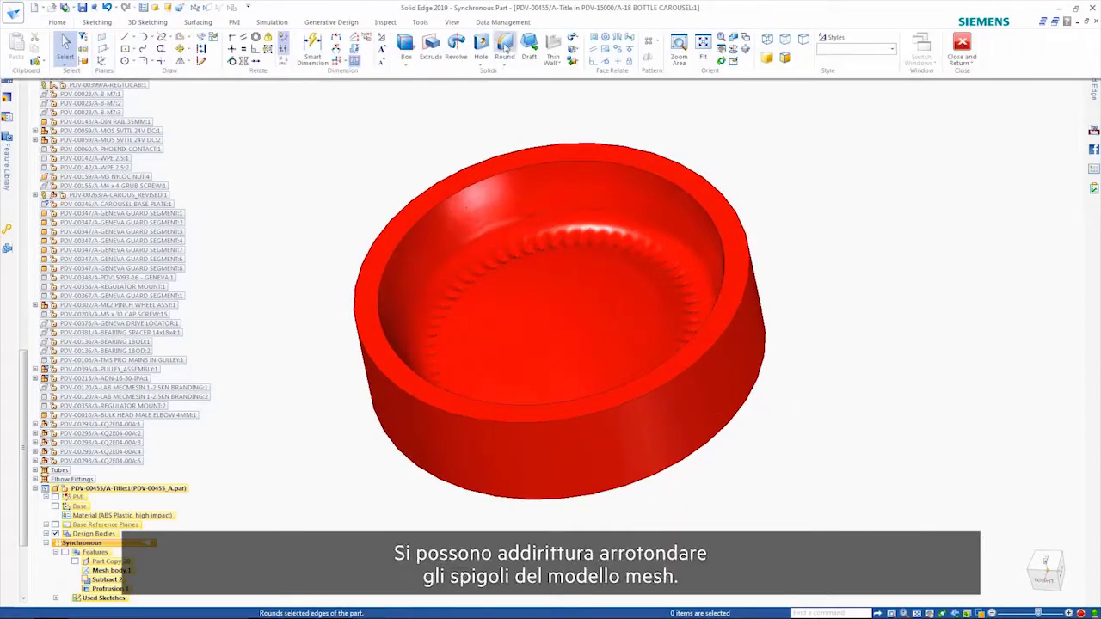
pyautogui.click(173, 43)
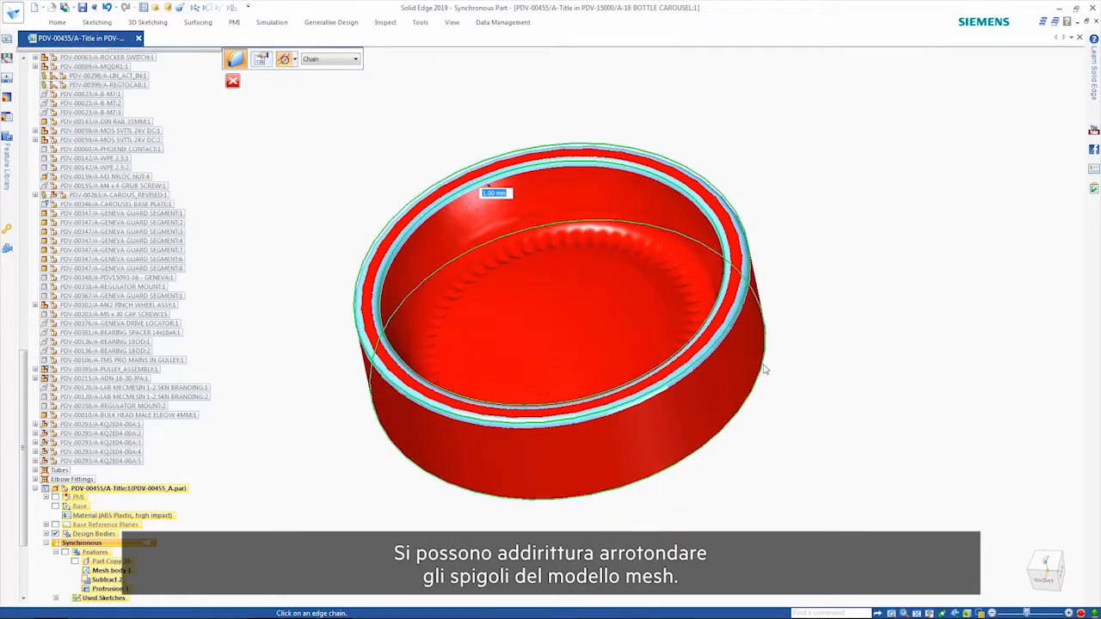
pyautogui.rightClick(846, 197)
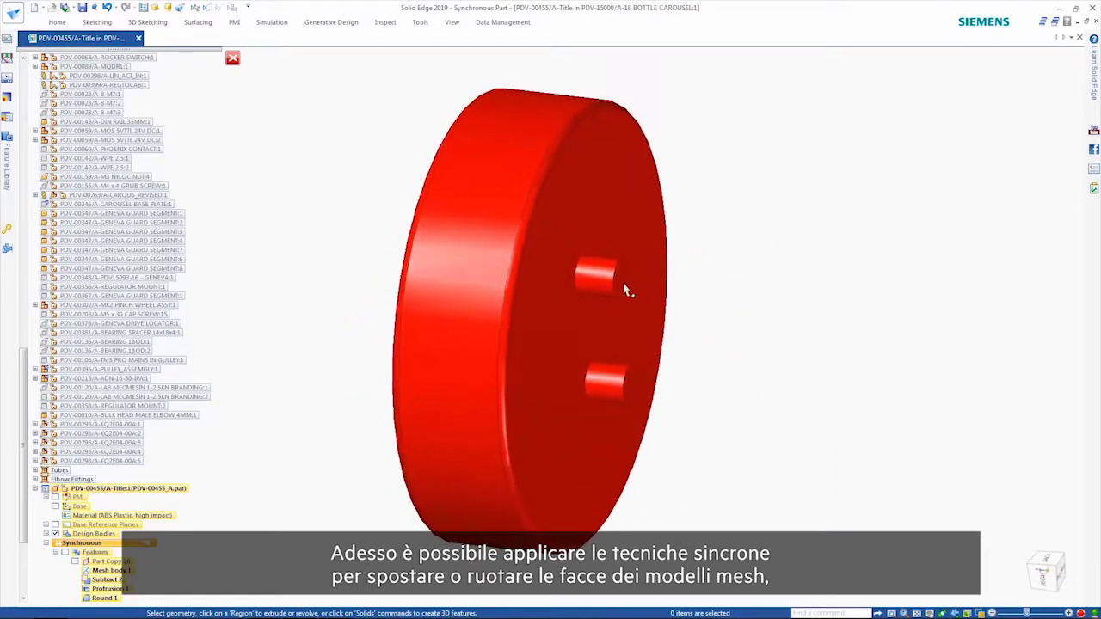
pyautogui.click(621, 284)
pyautogui.moveTo(854, 176); pyautogui.dragTo(663, 290, button='middle')
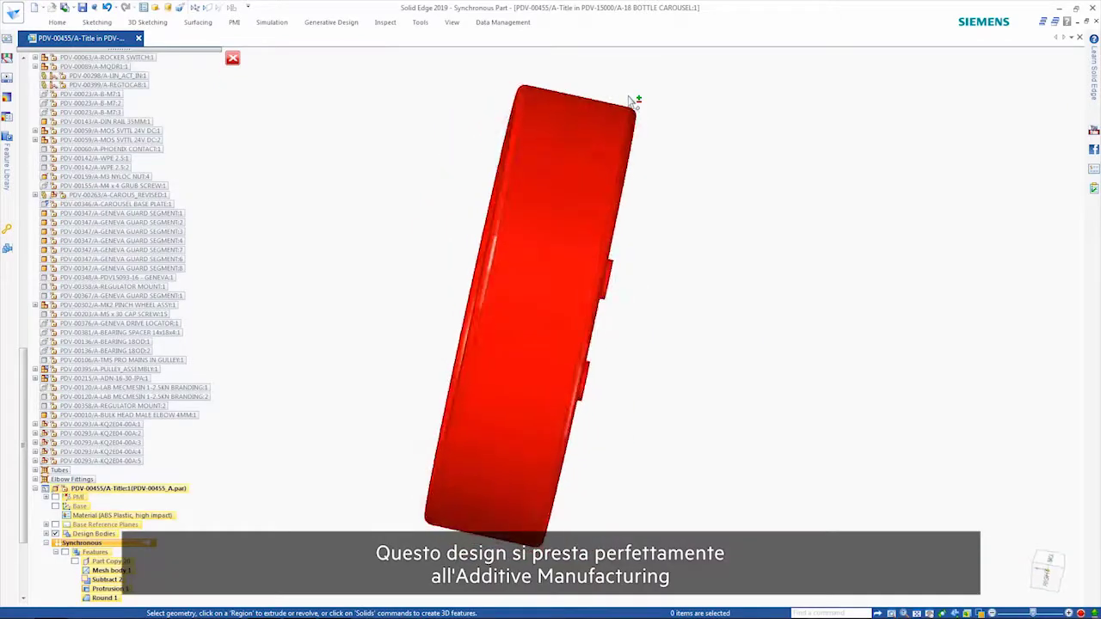
pyautogui.moveTo(633, 101); pyautogui.dragTo(757, 143, button='middle')
# Order the insert online via 3D Print, accepting the privacy statement to reach 3YOURMIND.
pyautogui.click(13, 13)
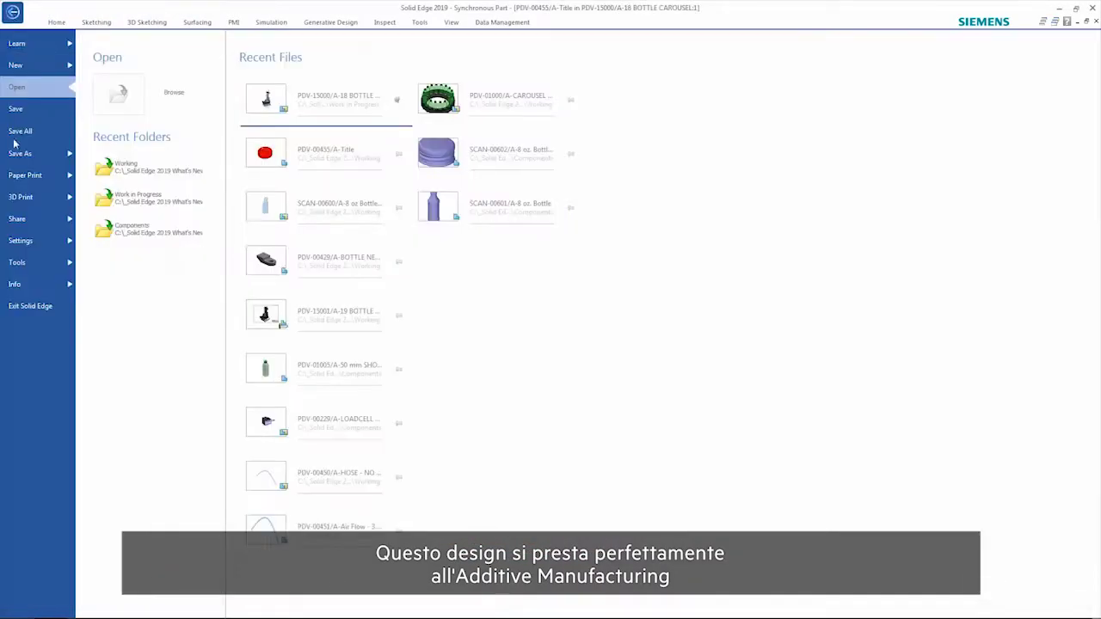
pyautogui.click(19, 197)
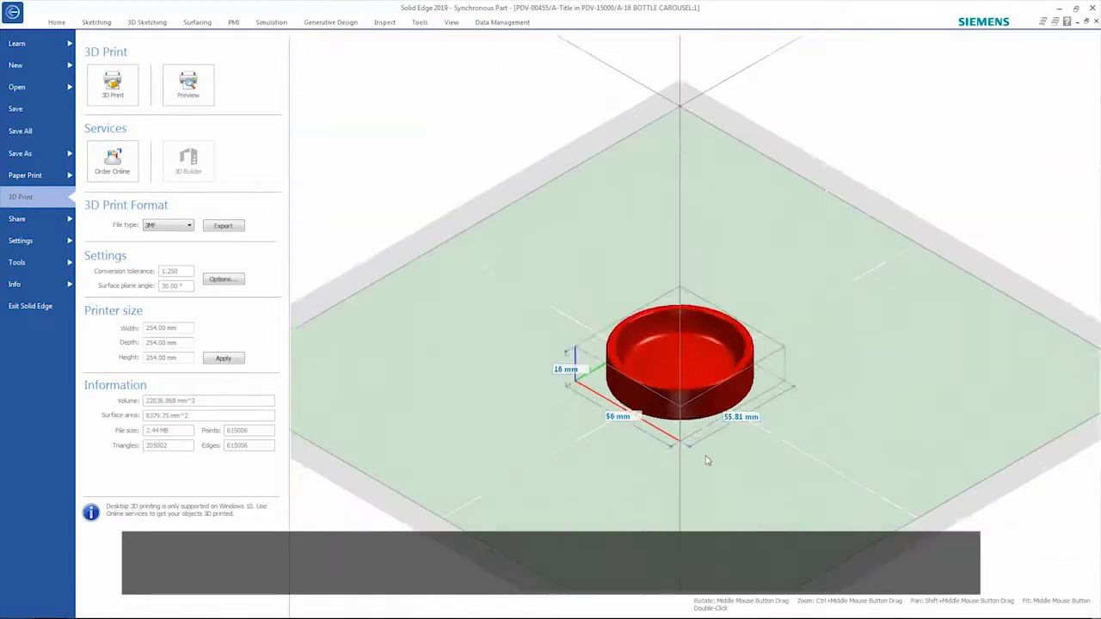
pyautogui.click(115, 168)
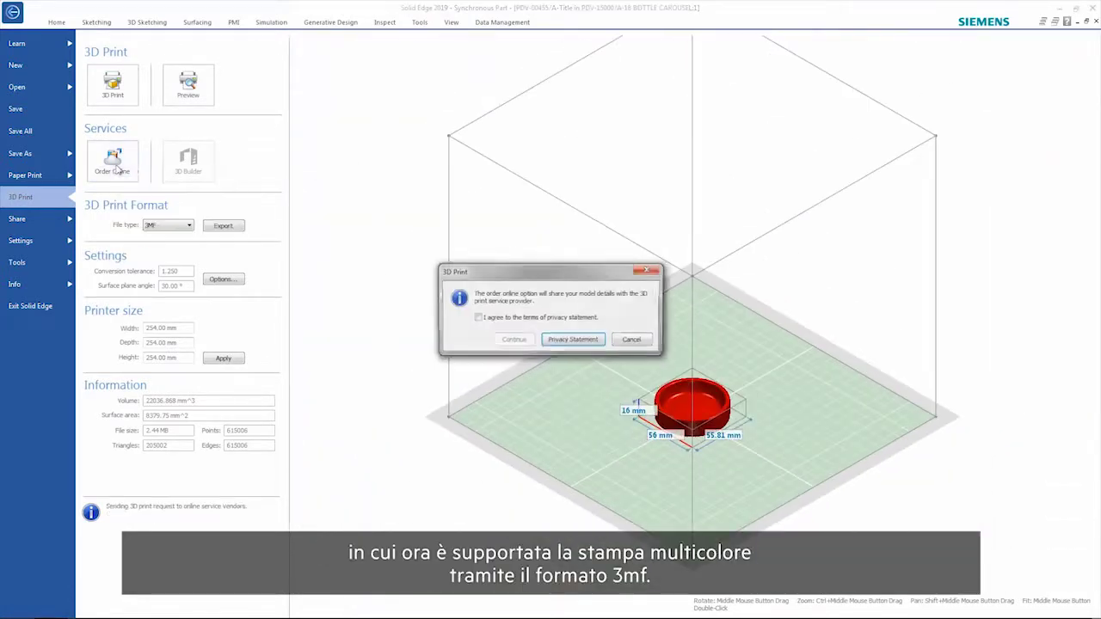
pyautogui.click(479, 318)
pyautogui.click(514, 340)
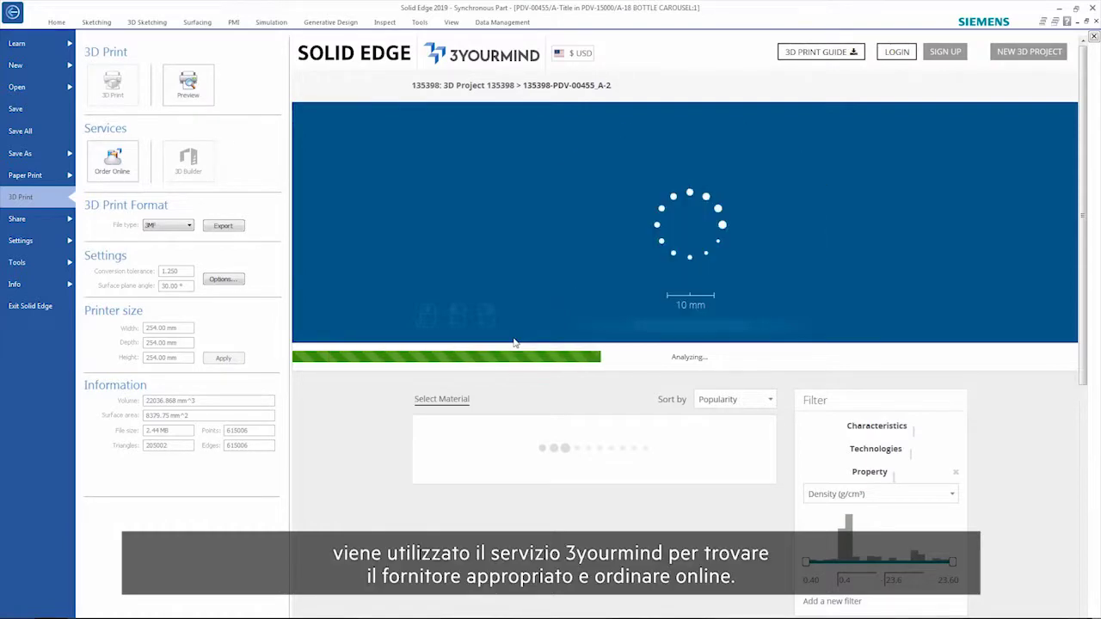
# View Printability & Scale to see ABS print offers from $24.35.
pyautogui.click(462, 358)
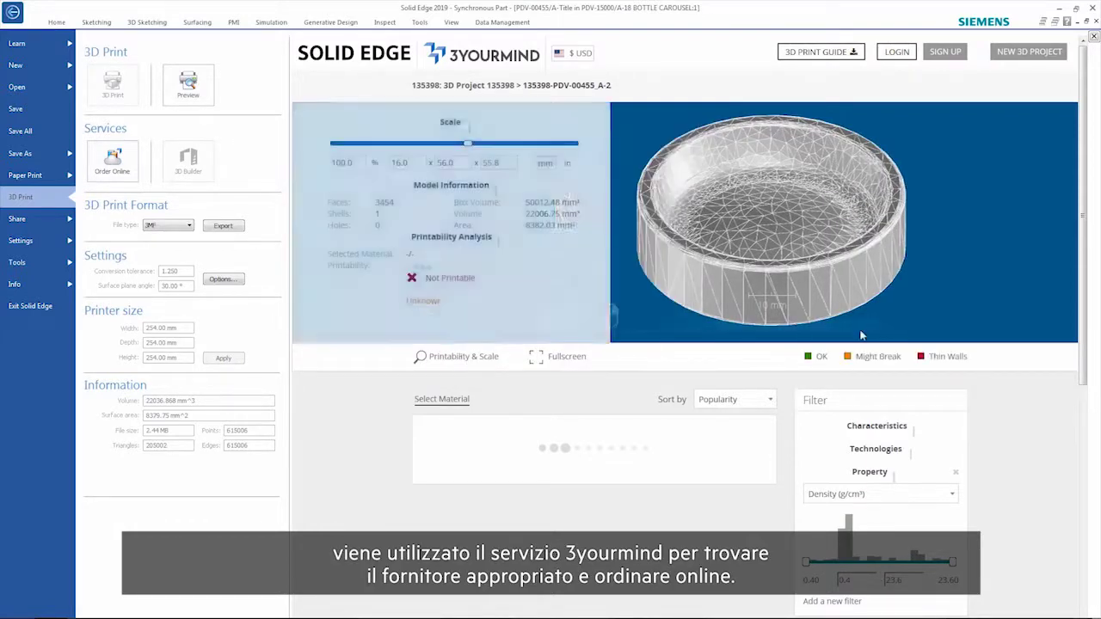
pyautogui.moveTo(1084, 95); pyautogui.dragTo(1082, 257)
pyautogui.scroll(5, 1084, 292)
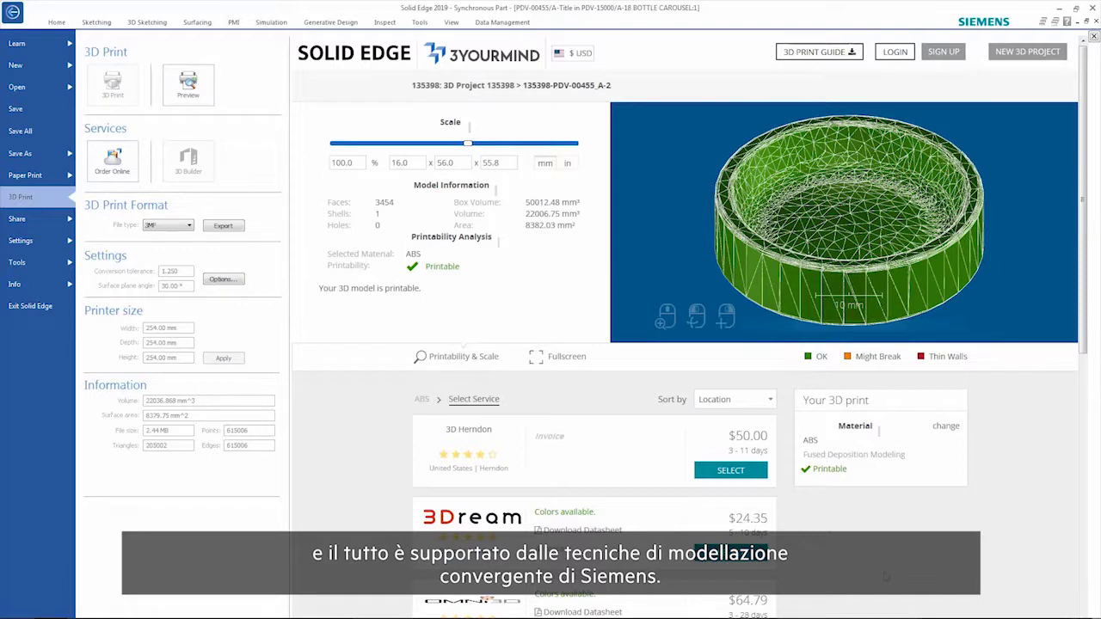
# Leave the online 3D print order page and return to the model with the red ABS insert.
pyautogui.click(13, 12)
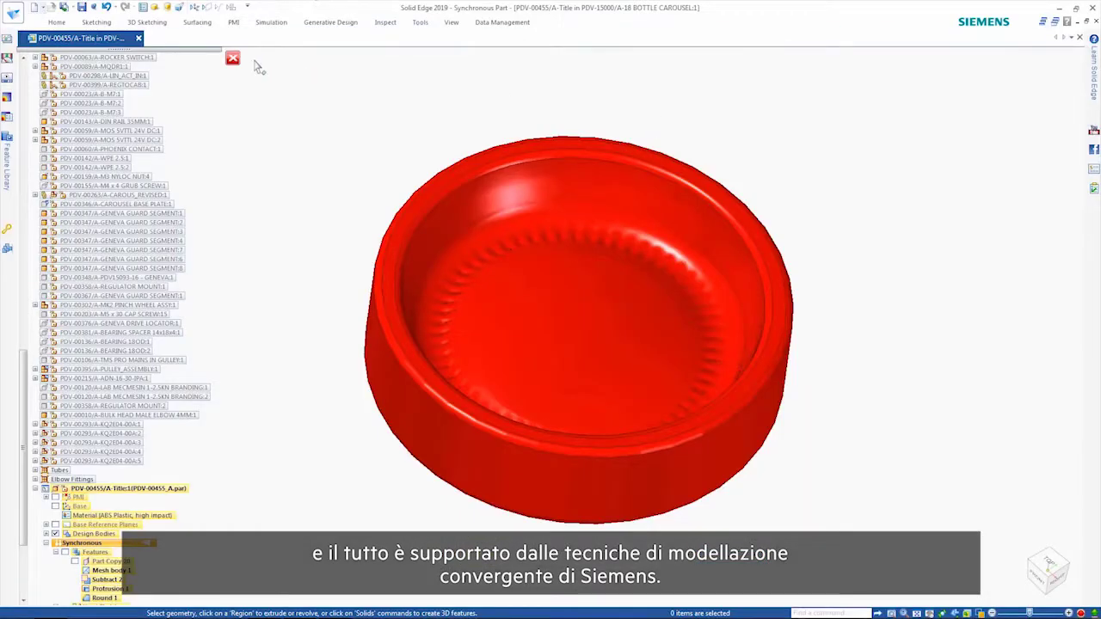